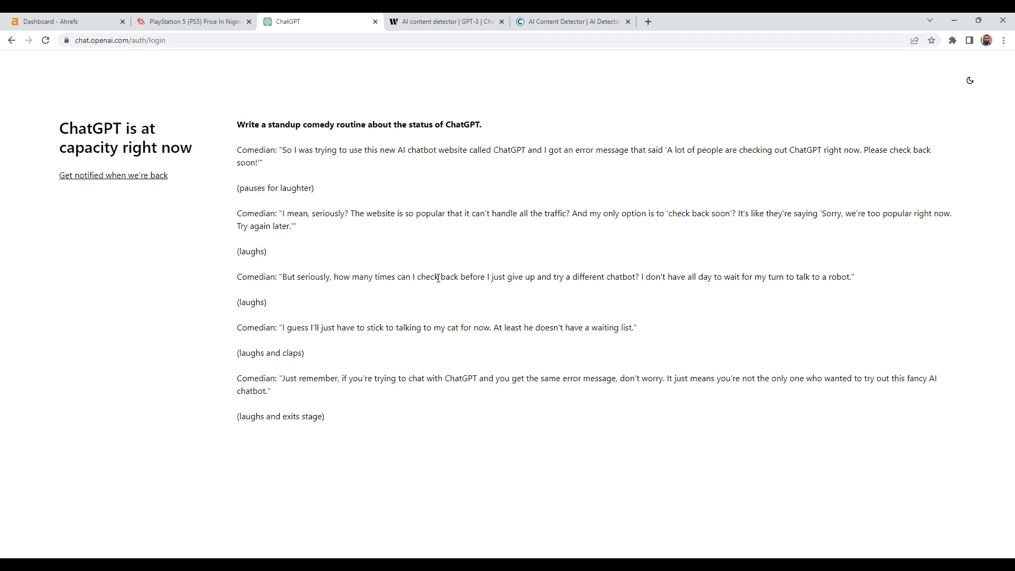
Switch to the PriceHub PS5 price page and scroll down to its Description section
click(192, 22)
scroll(512, 343, down, 5)
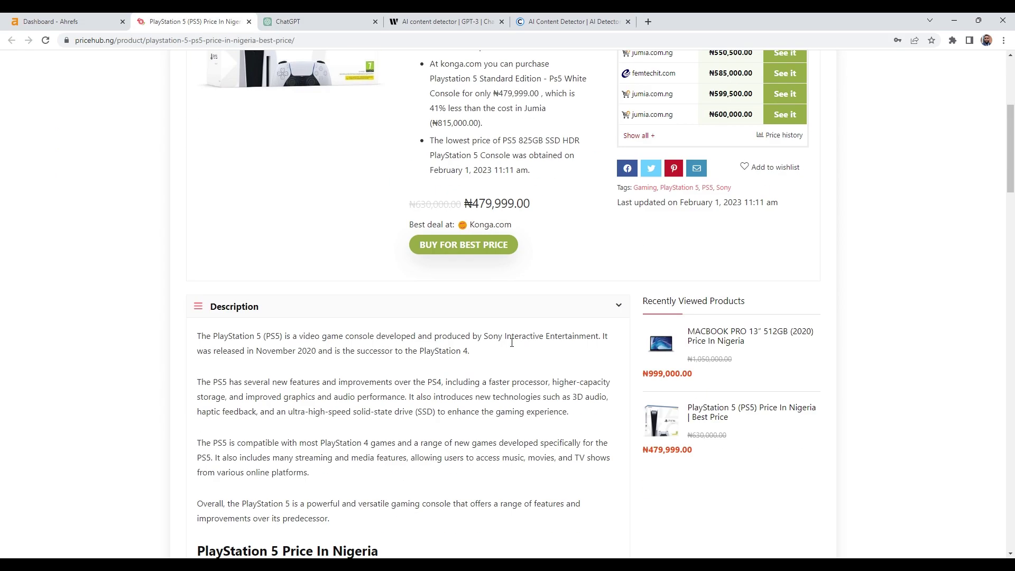
scroll(512, 343, down, 4)
scroll(522, 417, up, 5)
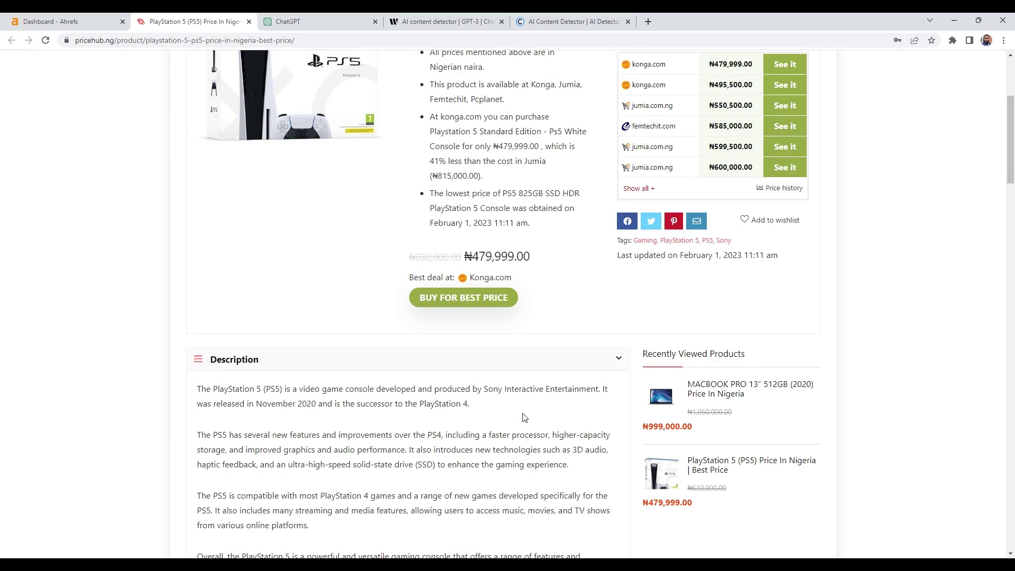
scroll(523, 418, up, 4)
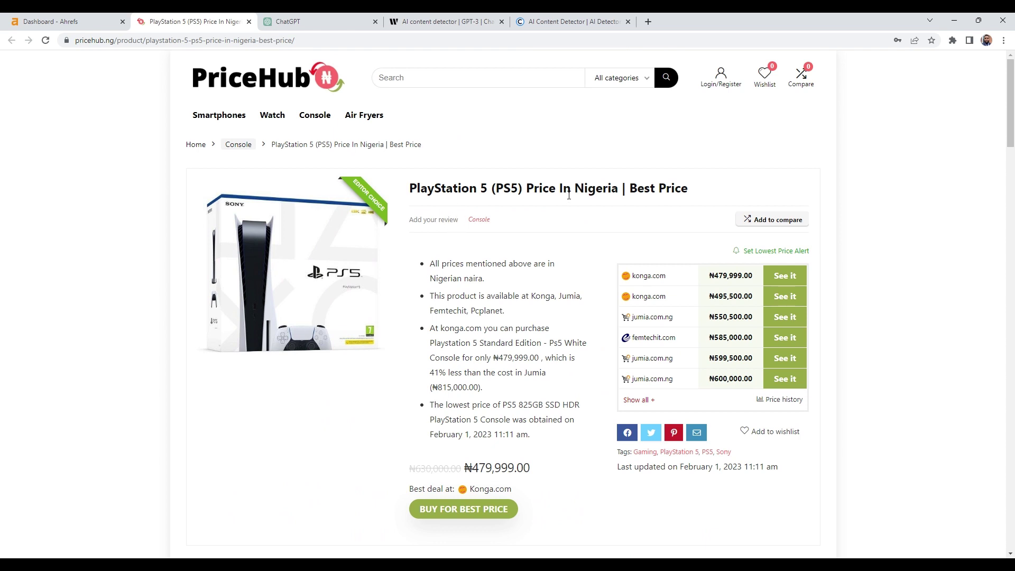
scroll(675, 190, down, 10)
scroll(330, 267, up, 3)
scroll(330, 267, up, 3)
scroll(329, 333, down, 2)
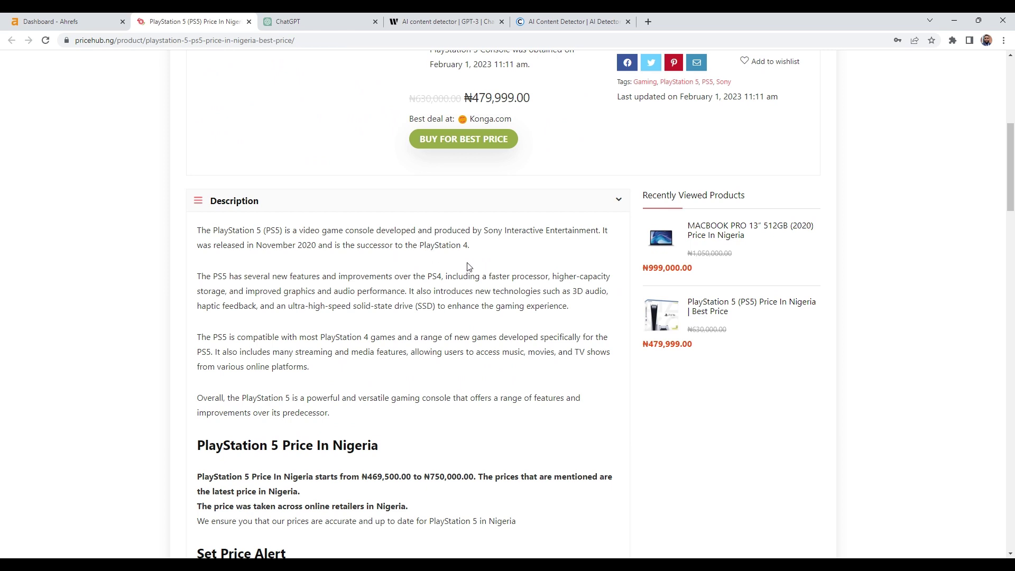
scroll(468, 267, down, 3)
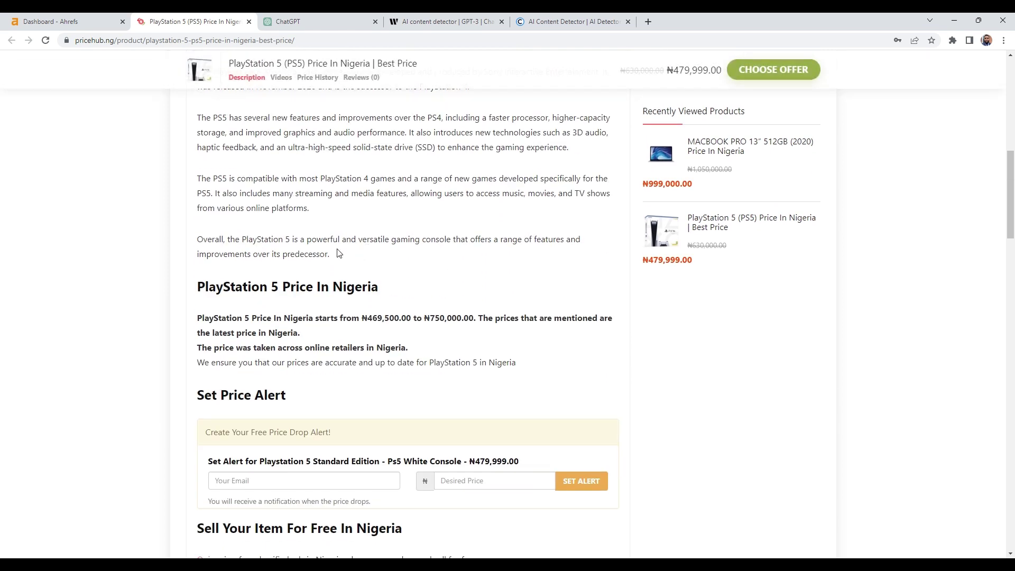
Highlight all four PS5 Description paragraphs as one block of text
mouse_move(330, 255)
mouse_down()
mouse_move(200, 115)
mouse_move(241, 239)
mouse_up()
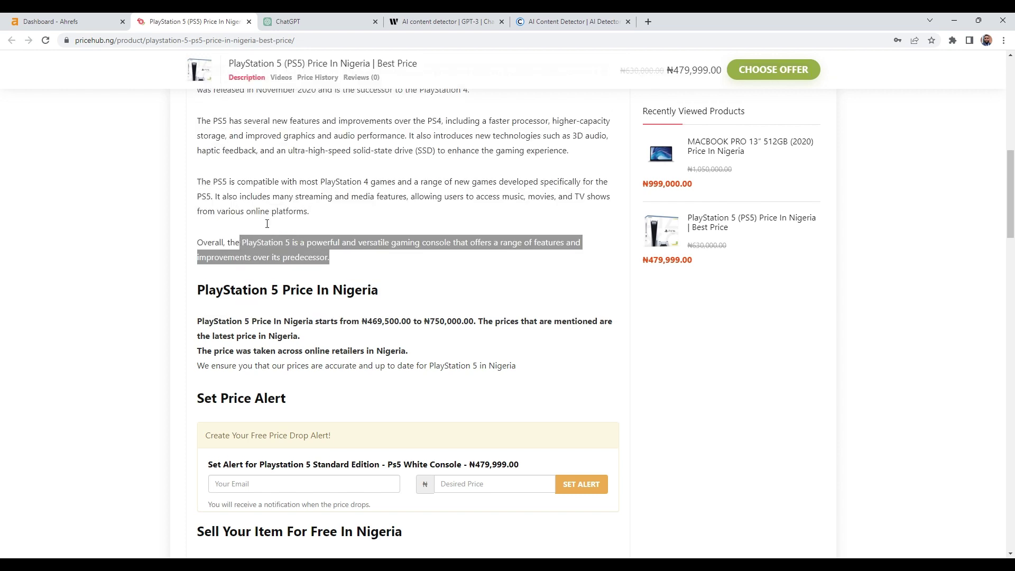
scroll(228, 291, up, 4)
click(227, 291)
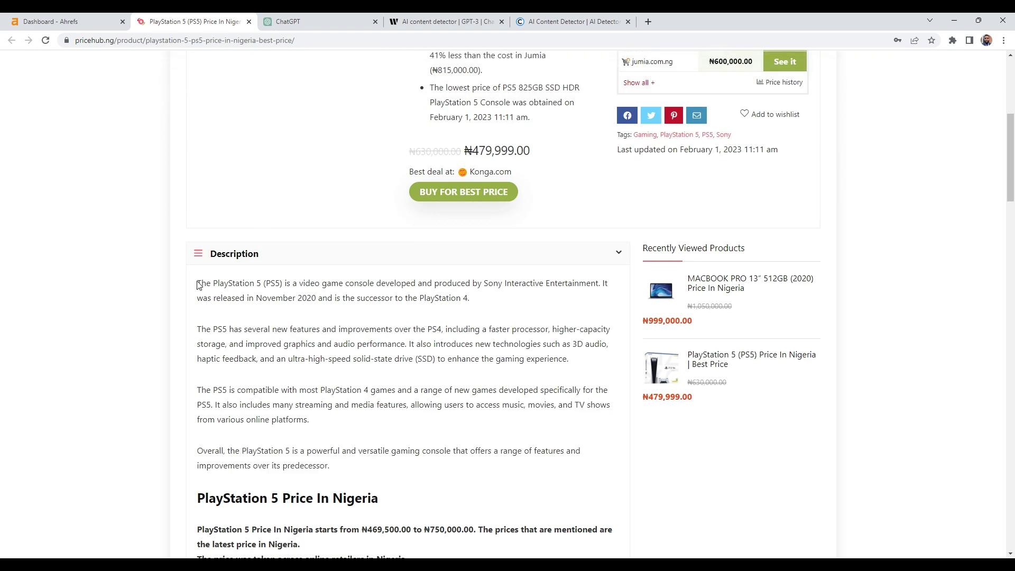
mouse_move(197, 283)
mouse_down()
mouse_move(322, 397)
mouse_move(341, 460)
mouse_up()
key(ctrl+c)
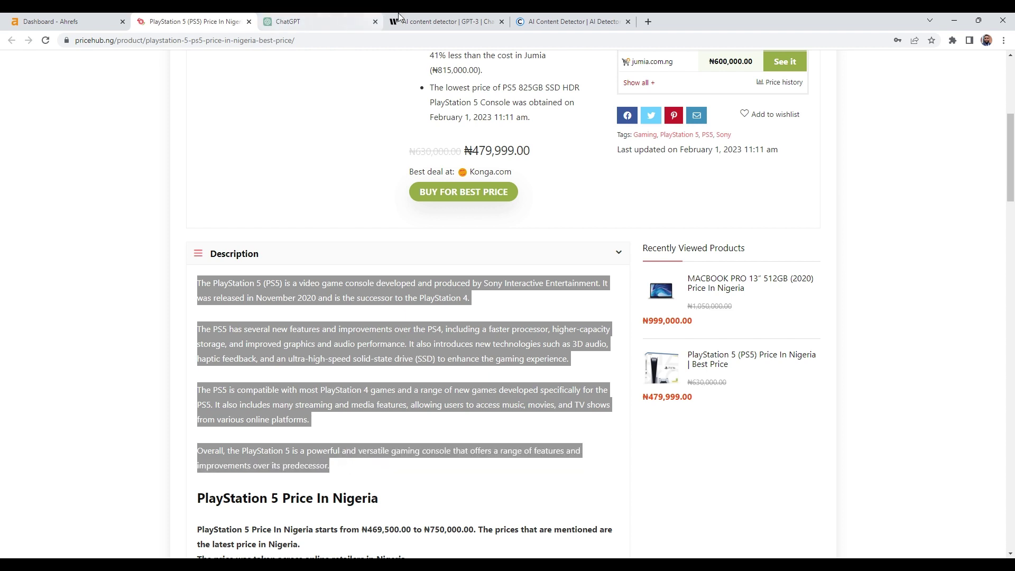
Paste the PS5 description into Writer's detector, which scores it 1% human-generated, then ready Copyleaks' text box
click(431, 20)
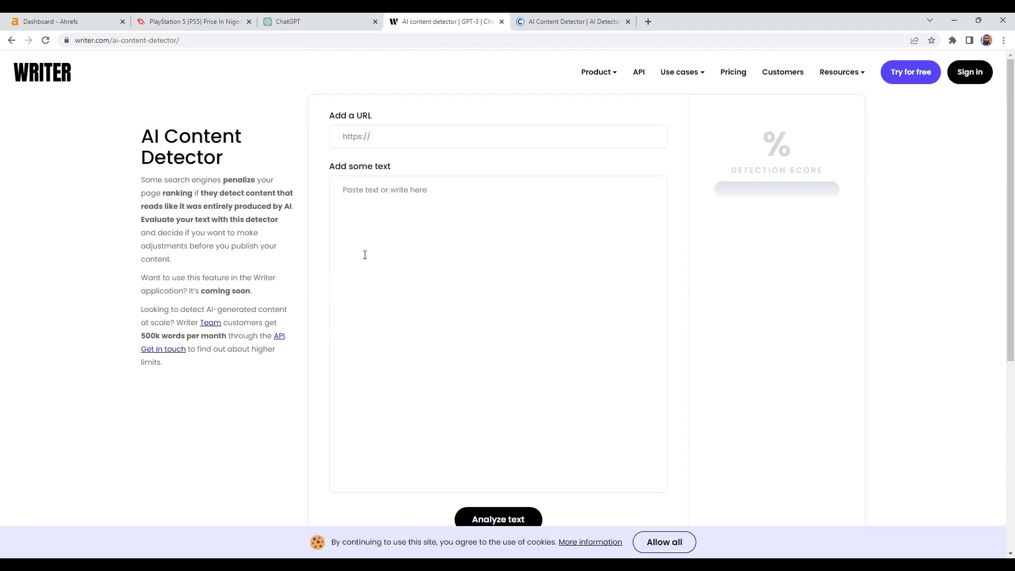
click(369, 206)
key(ctrl+v)
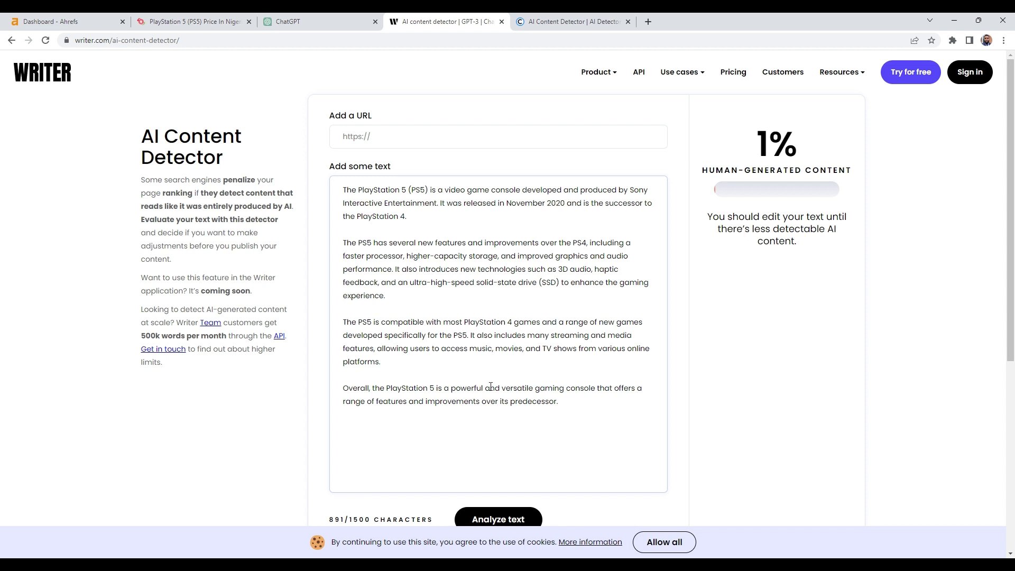
click(560, 21)
click(362, 334)
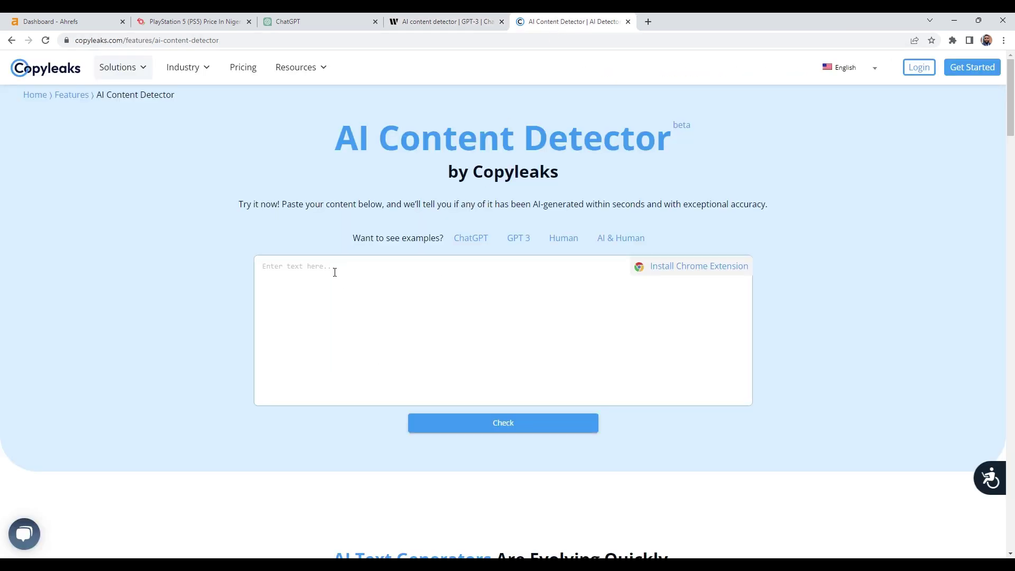
Paste the PS5 description into Copyleaks and check it, getting 99.9% AI probability
key(ctrl+v)
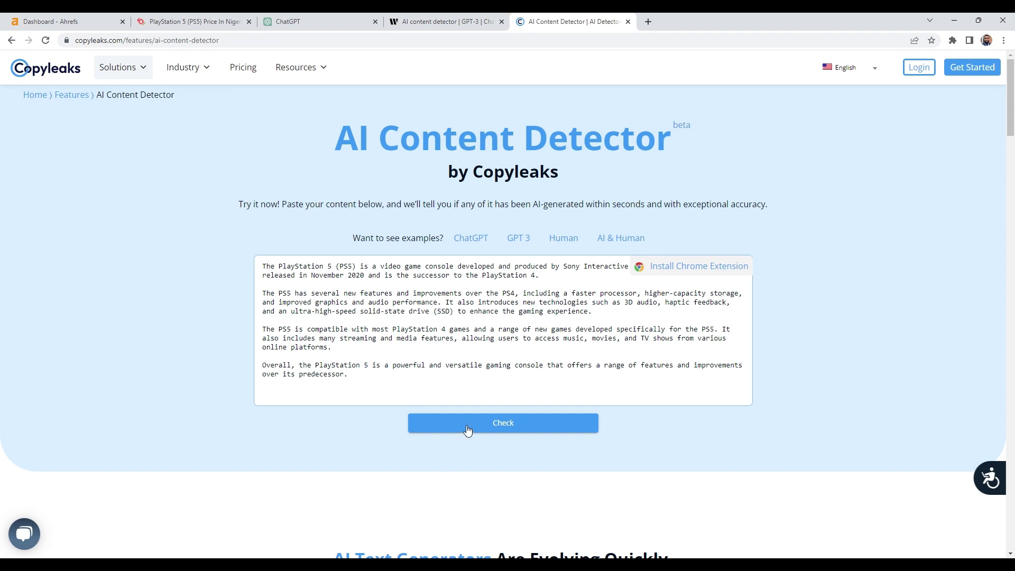
click(467, 431)
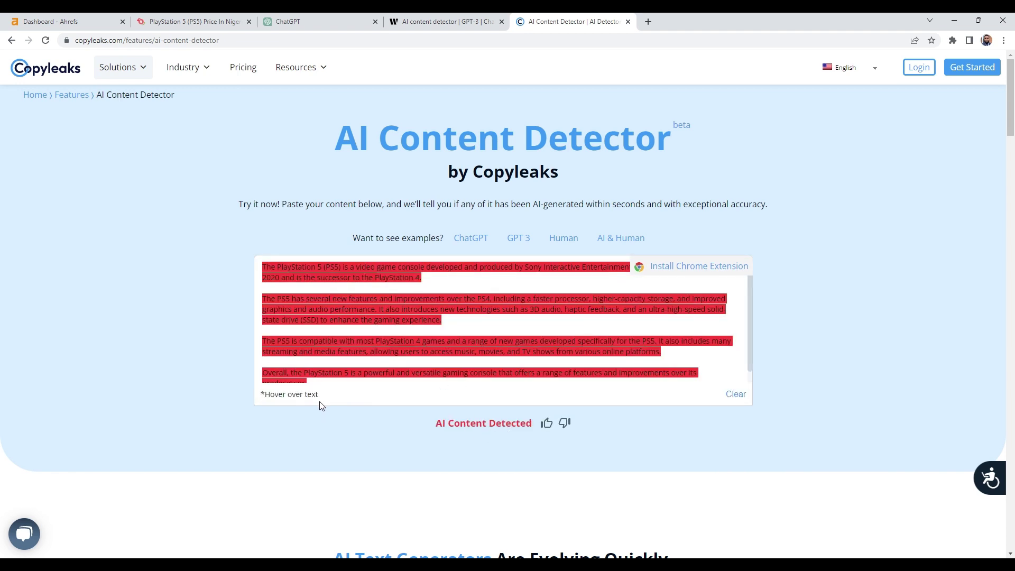
mouse_move(480, 318)
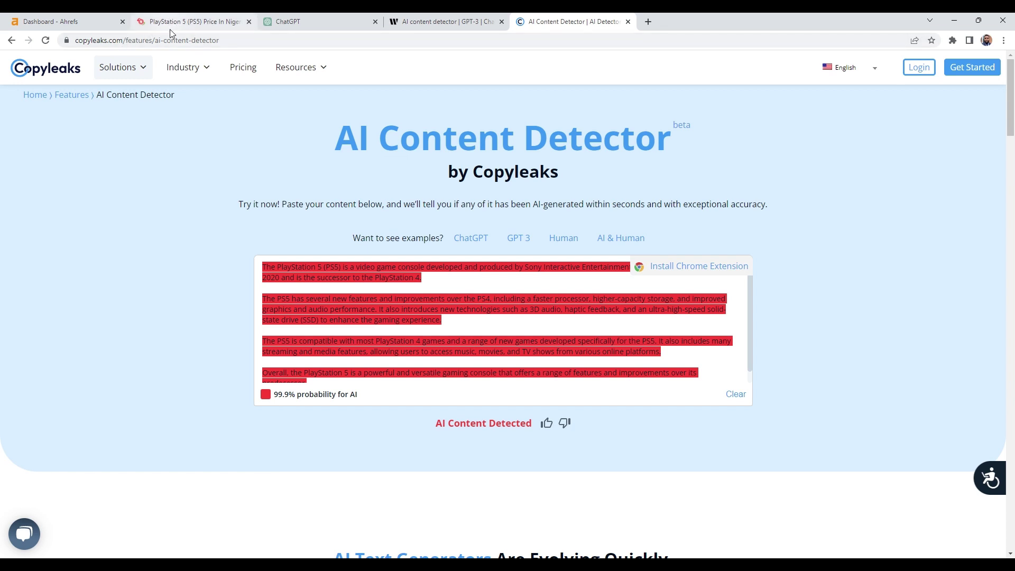
Open the Pricehub project's Organic keywords report, 1,314 Nigerian keywords, from the Ahrefs dashboard
click(102, 27)
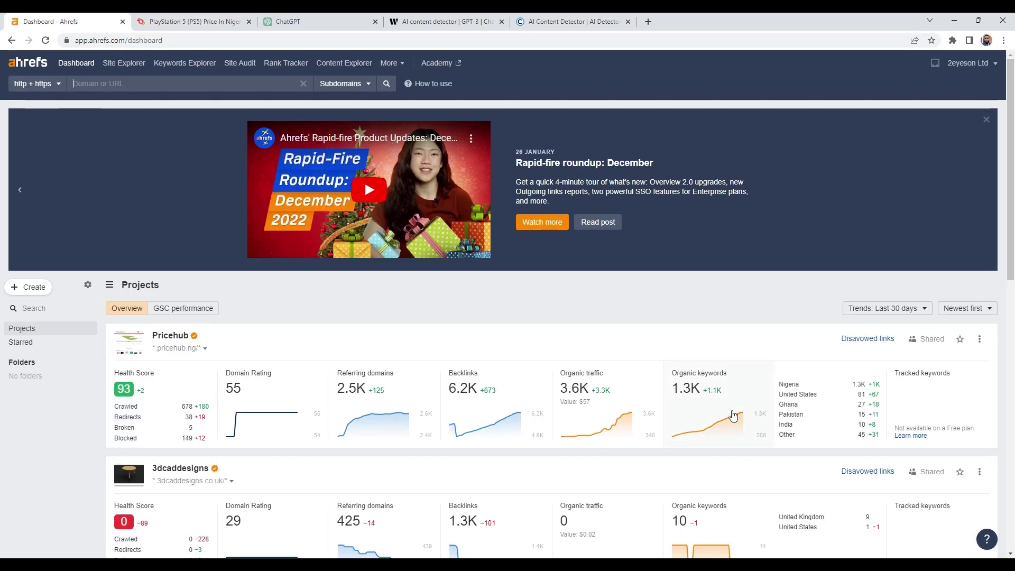
click(691, 391)
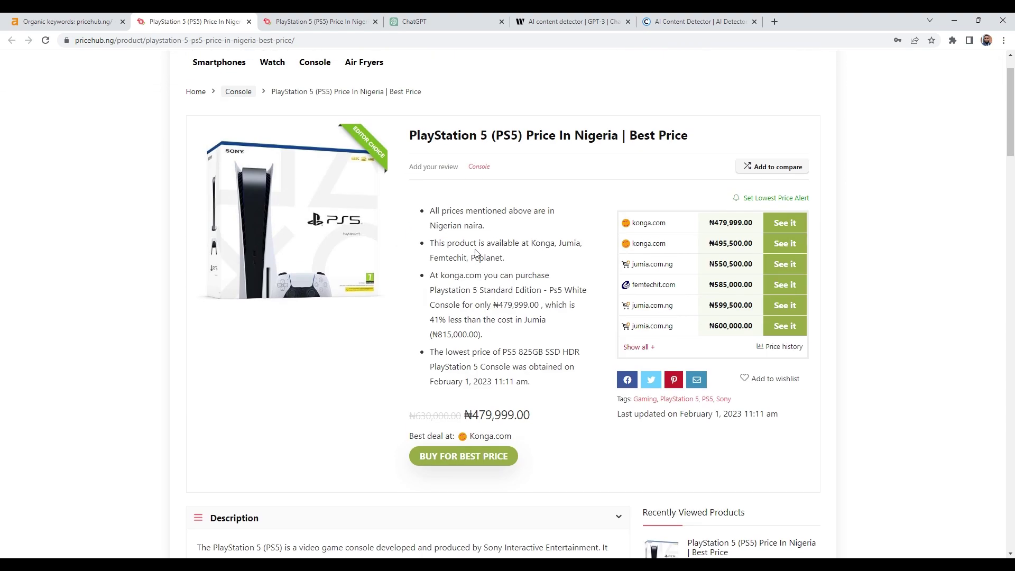
scroll(475, 252, down, 2)
scroll(487, 256, down, 7)
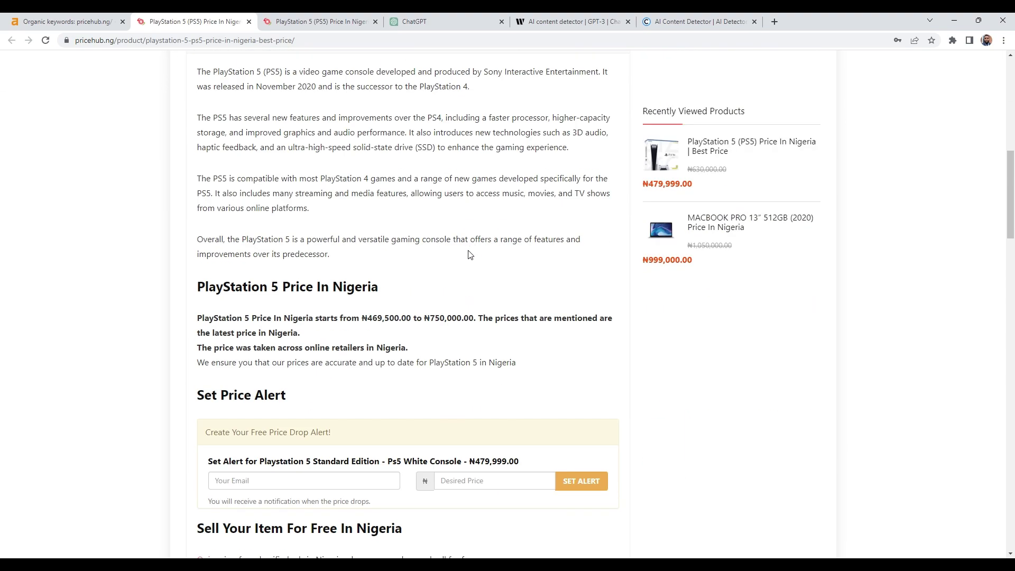
scroll(502, 262, up, 1)
scroll(520, 270, up, 4)
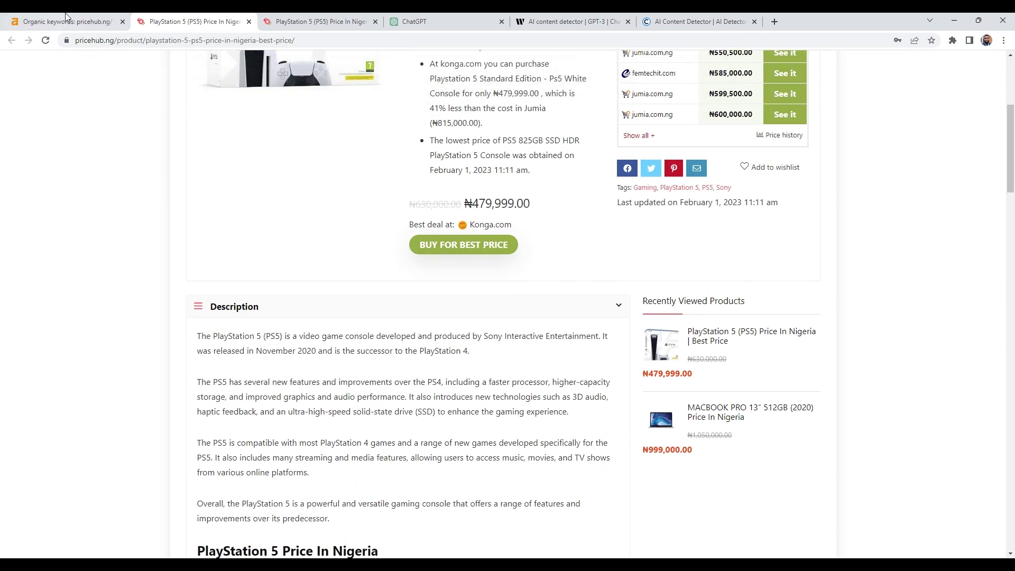
Back in Organic keywords, sort by Position ascending so position-1 PS5 price queries lead
click(86, 26)
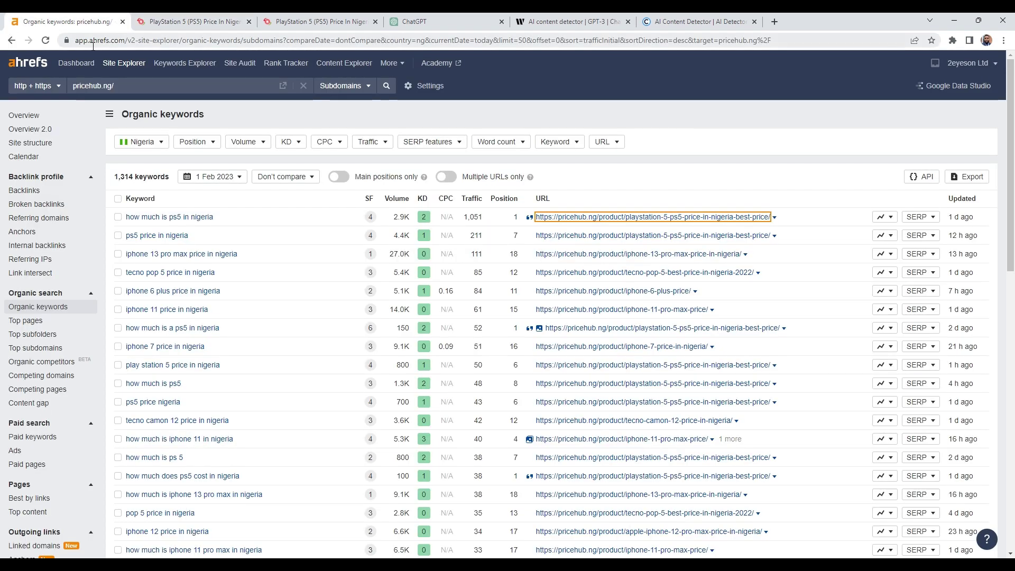
click(503, 198)
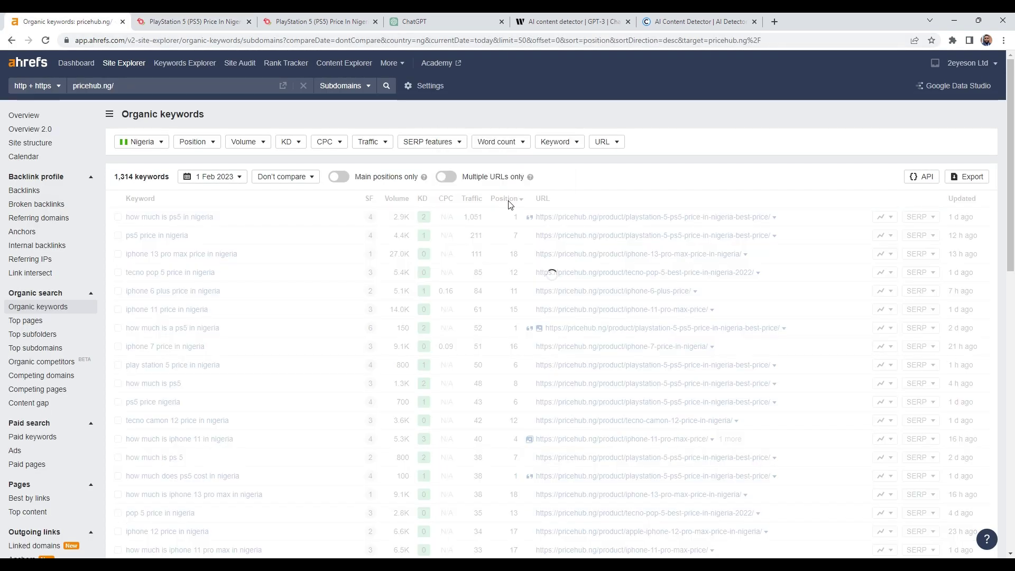
click(509, 199)
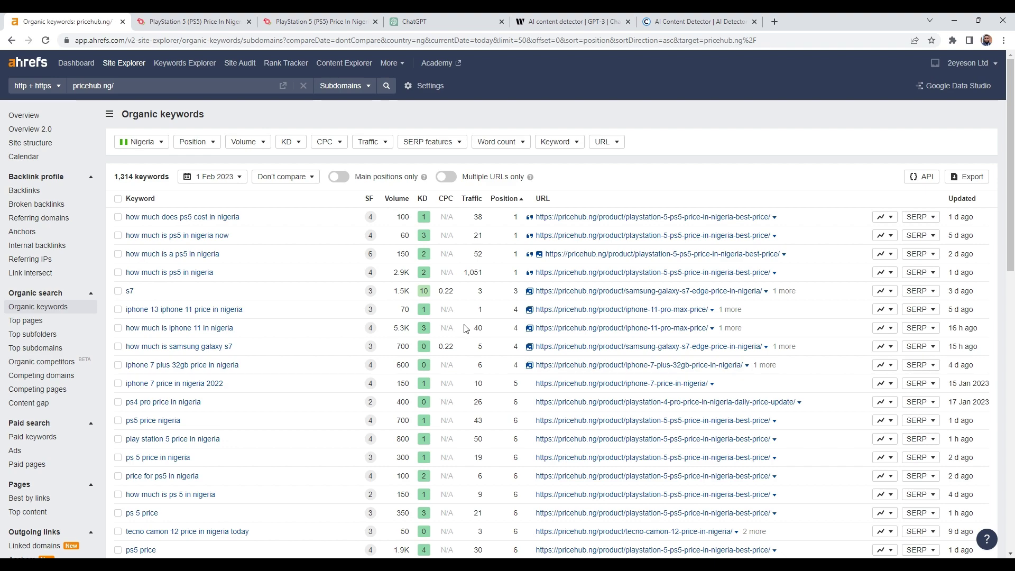
Sort the pricehub.ng keywords by Volume, highest first, led by 27.0K iPhone price queries
scroll(455, 344, down, 4)
scroll(441, 370, down, 3)
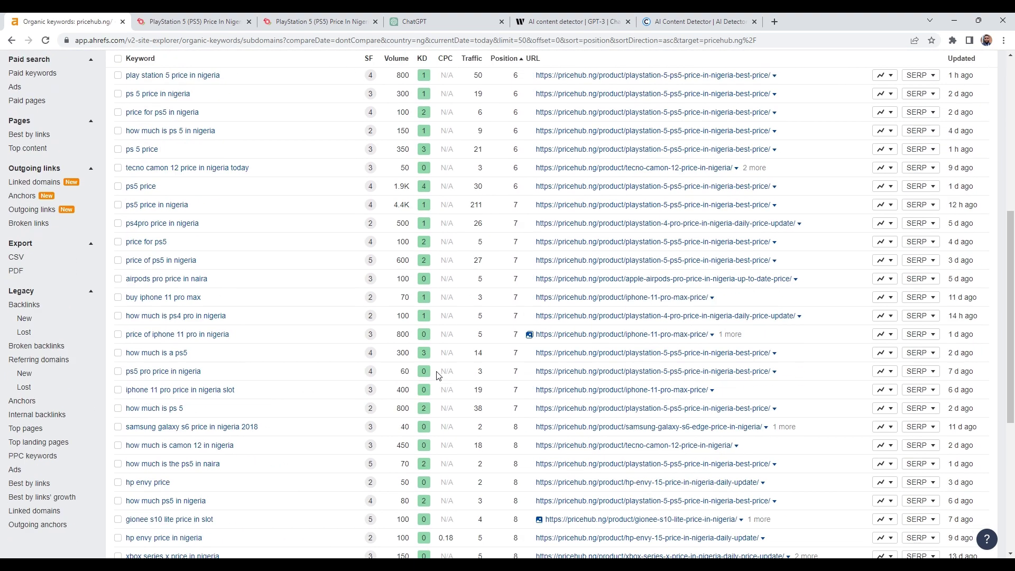
scroll(436, 359, up, 7)
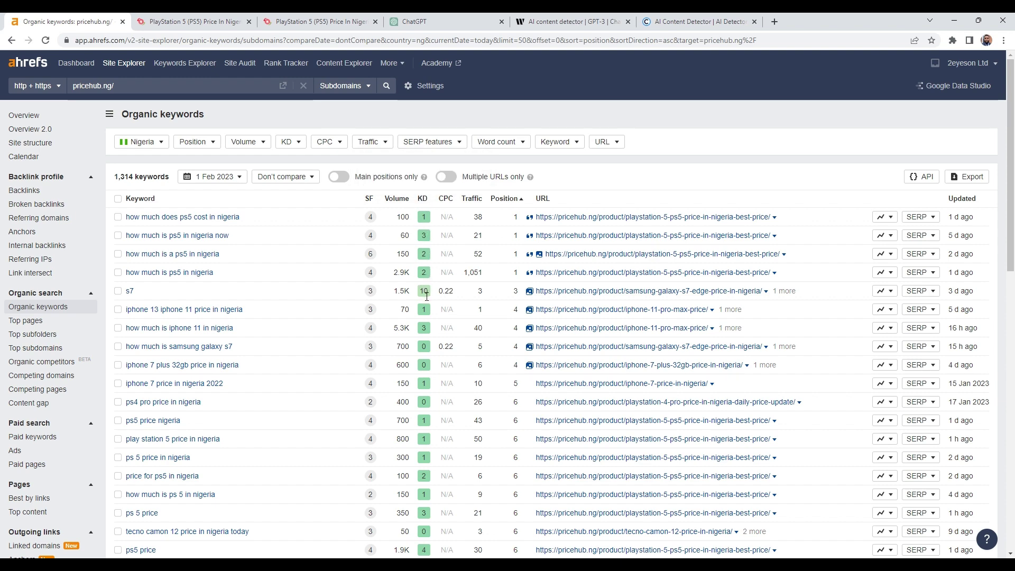
click(396, 199)
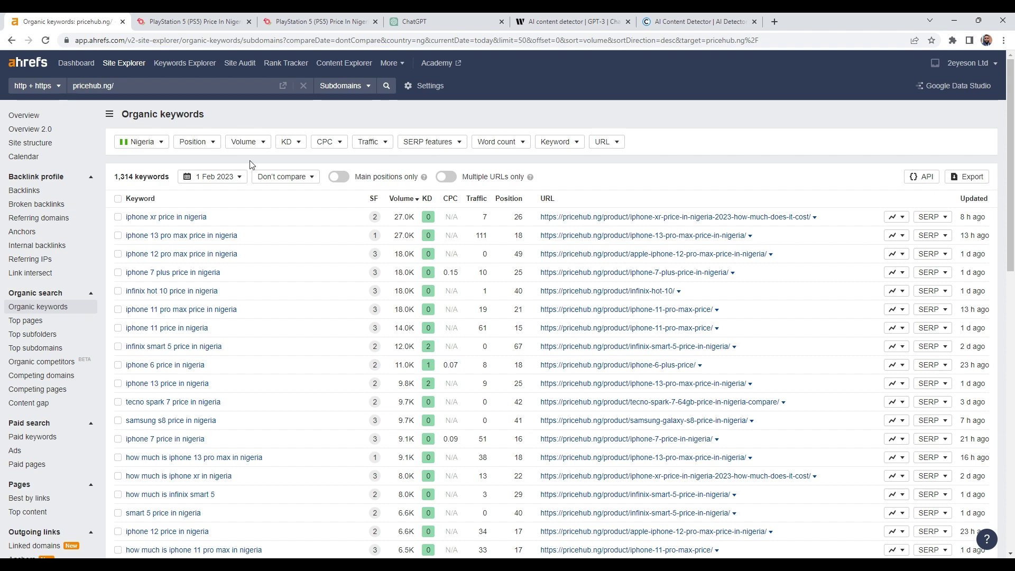
Review Pricehub's 3.6K organic traffic on the Ahrefs dashboard, then return to the PS5 page
click(76, 63)
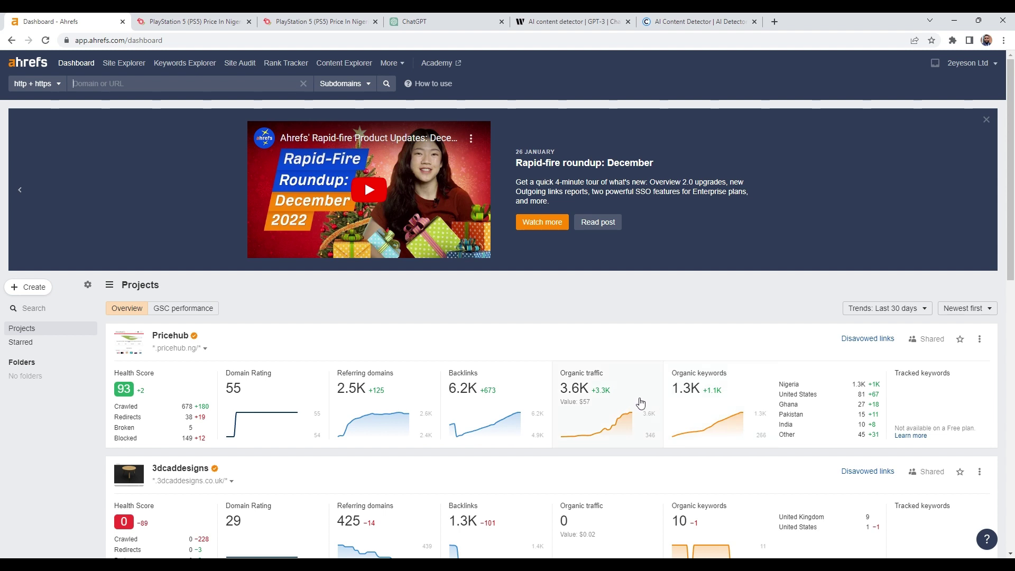
scroll(610, 414, down, 2)
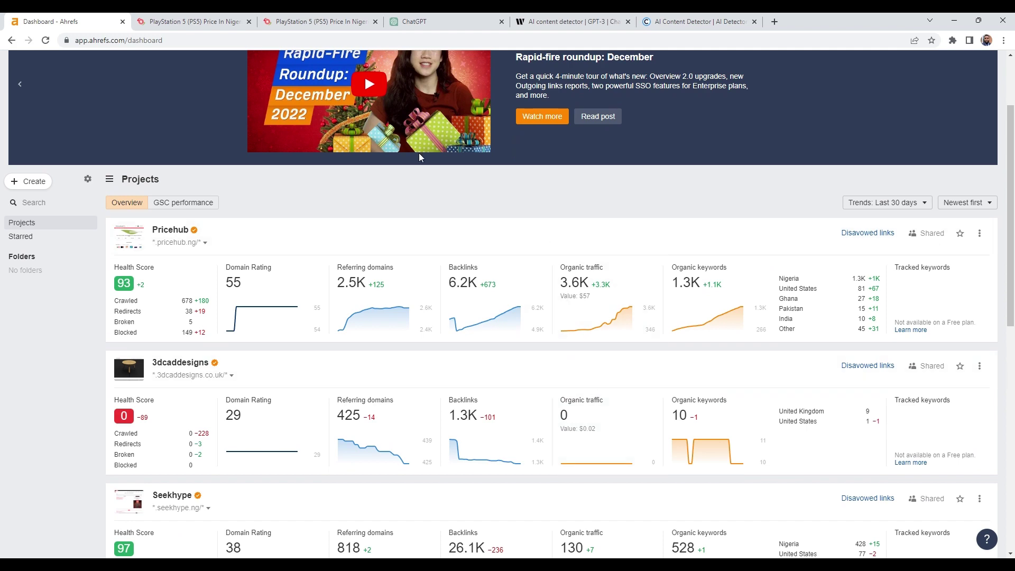
click(292, 21)
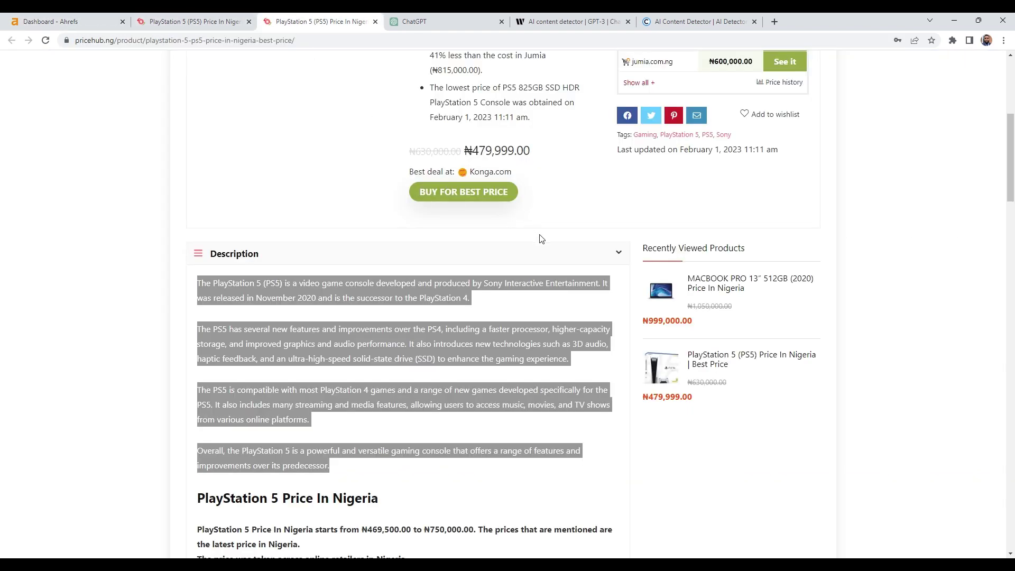
View the PS5 price history (₦579,999 high, ₦479,999 low), then scroll back to Description
click(567, 242)
scroll(622, 230, up, 6)
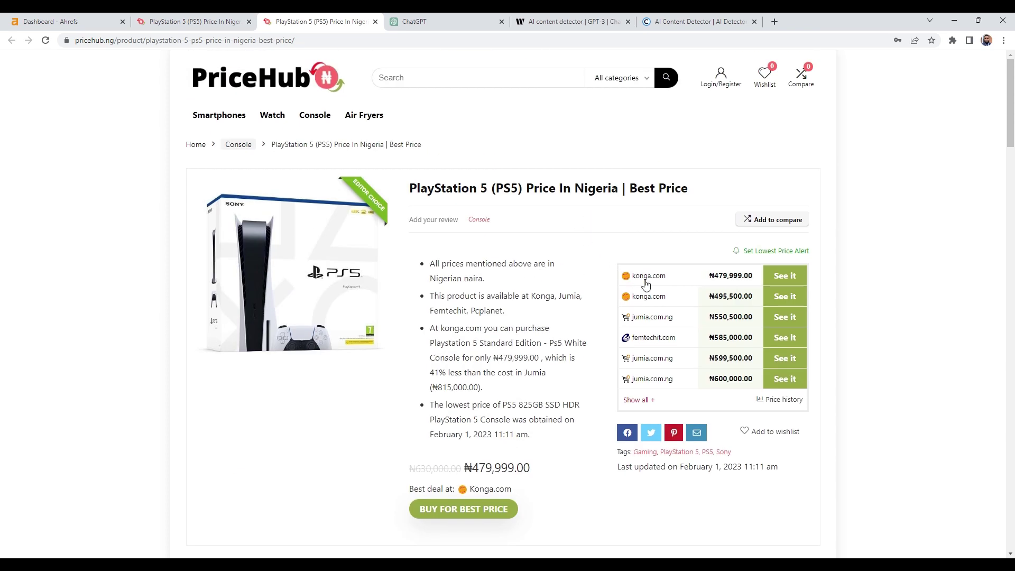
scroll(656, 282, down, 1)
click(783, 346)
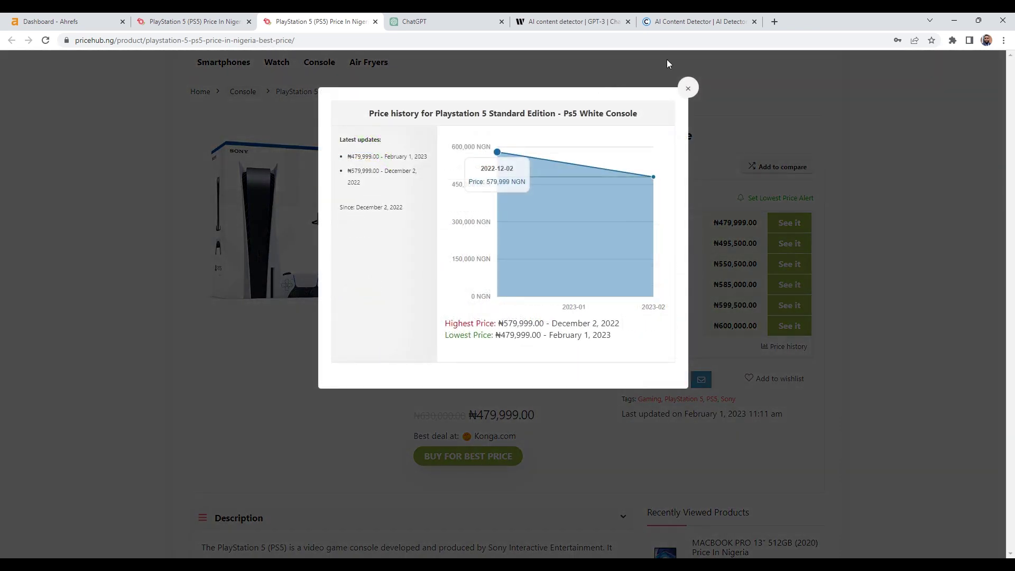
click(688, 88)
scroll(598, 249, down, 1)
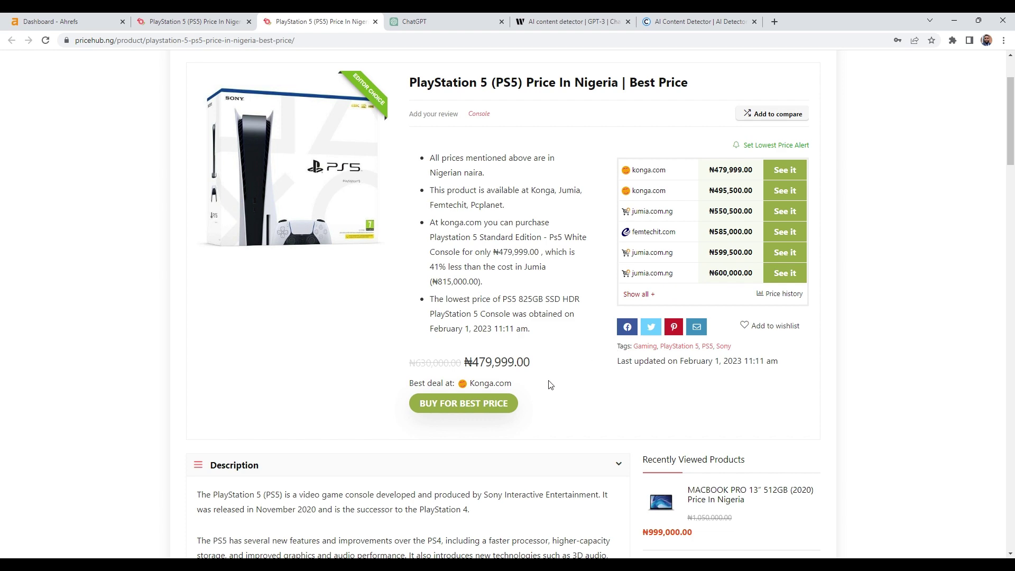
scroll(554, 376, down, 3)
scroll(528, 384, down, 4)
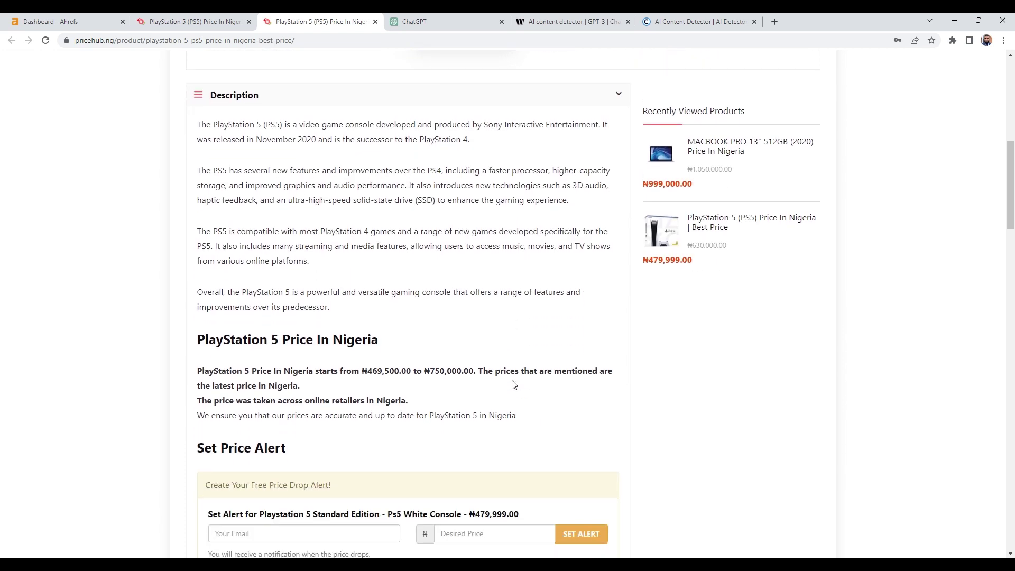